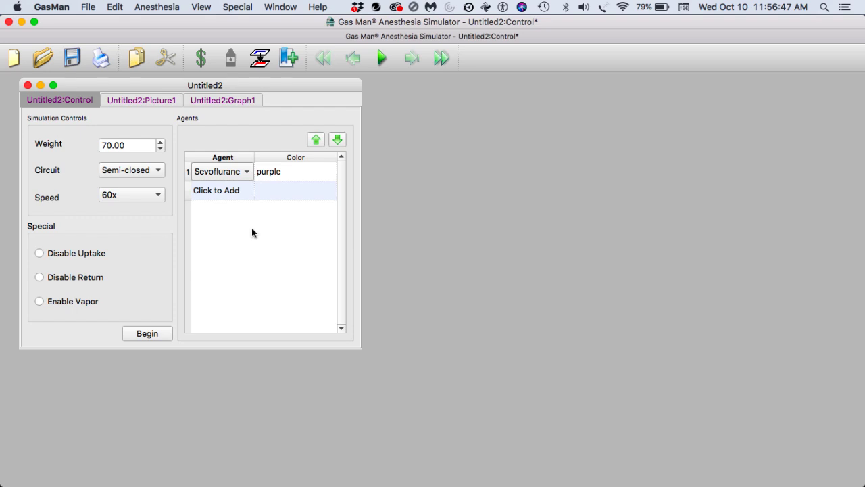
- Keep Sevoflurane as the simulated agent and set its color to black
left_click(251, 230)
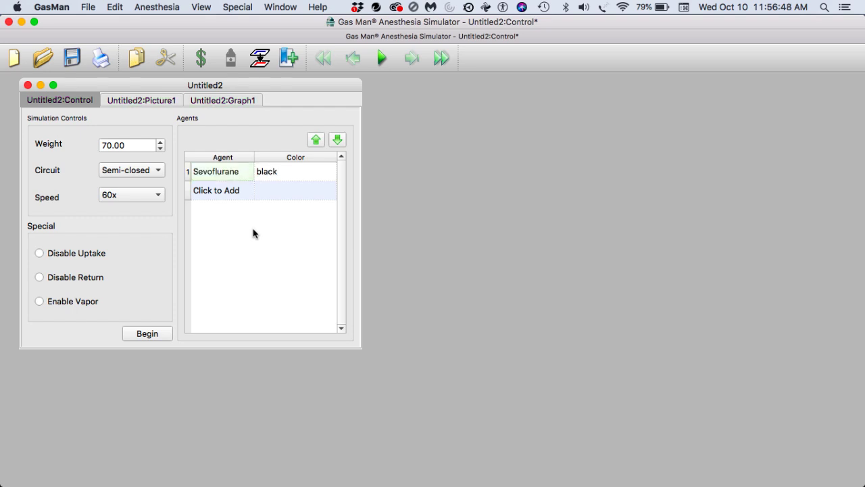
left_click(323, 173)
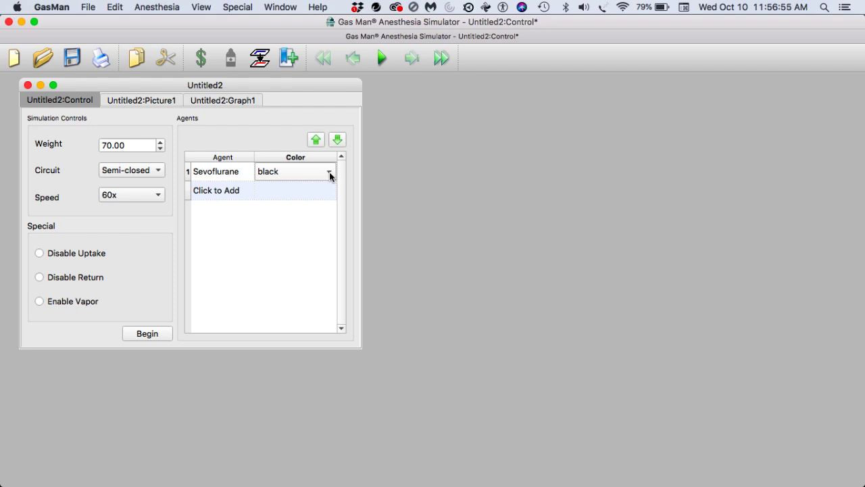
left_click(330, 174)
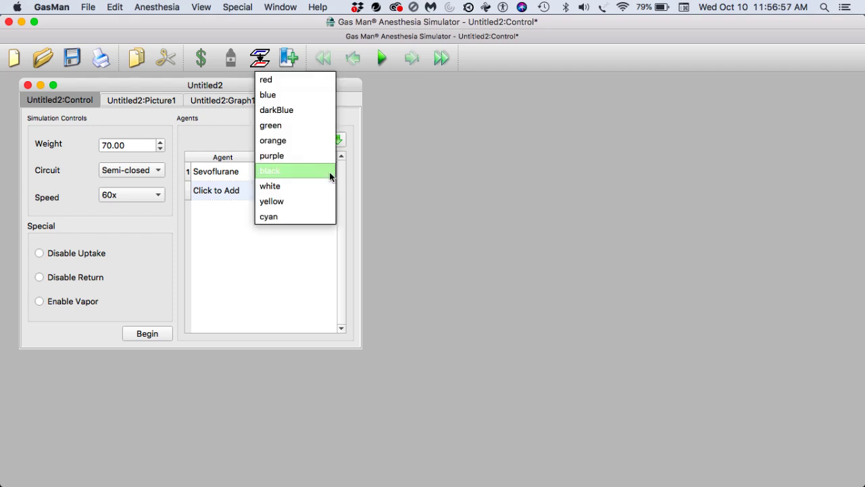
left_click(329, 172)
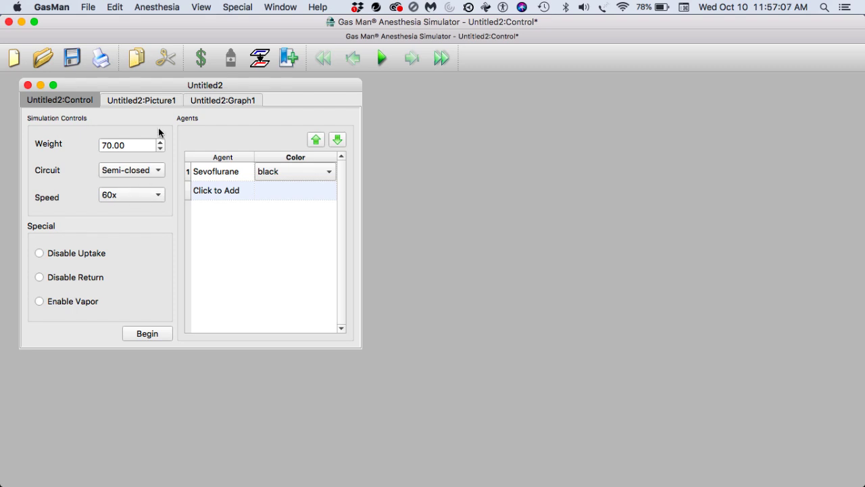
- Detach the Graph1 view into its own window and place it beside the Picture1 view
left_click(154, 100)
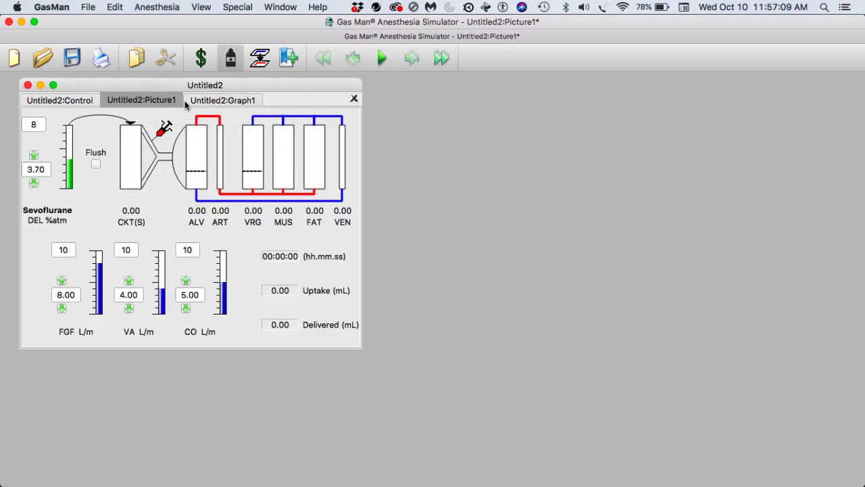
left_click(212, 101)
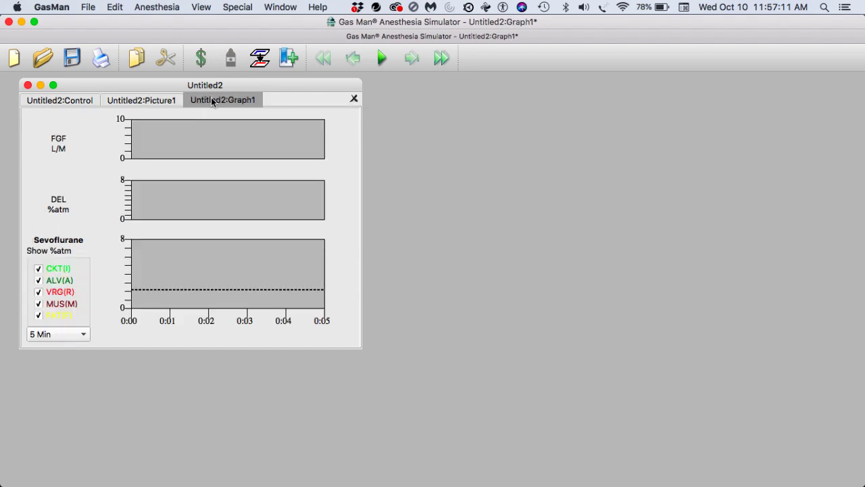
left_click_drag(212, 100, 406, 115)
left_click_drag(492, 119, 455, 87)
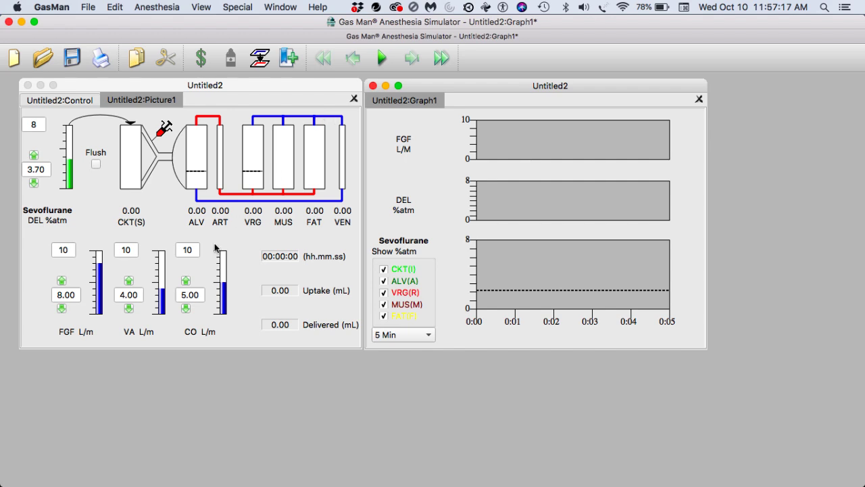
- Set the fresh gas flow to 5.00 L/m and the delivered sevoflurane concentration to 5.00 %atm
left_click(75, 294)
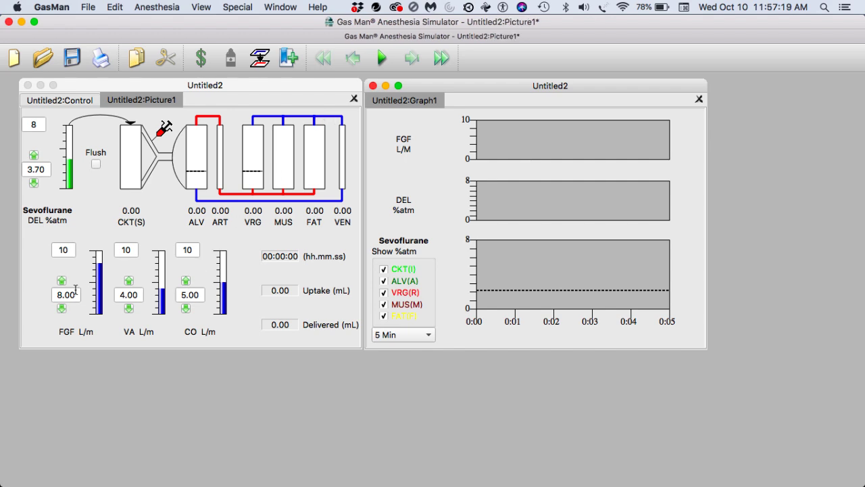
type("5.00")
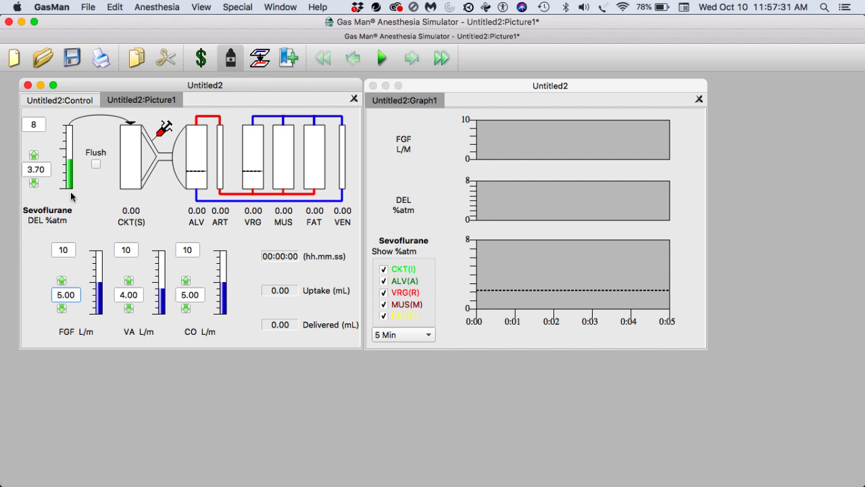
left_click(42, 169)
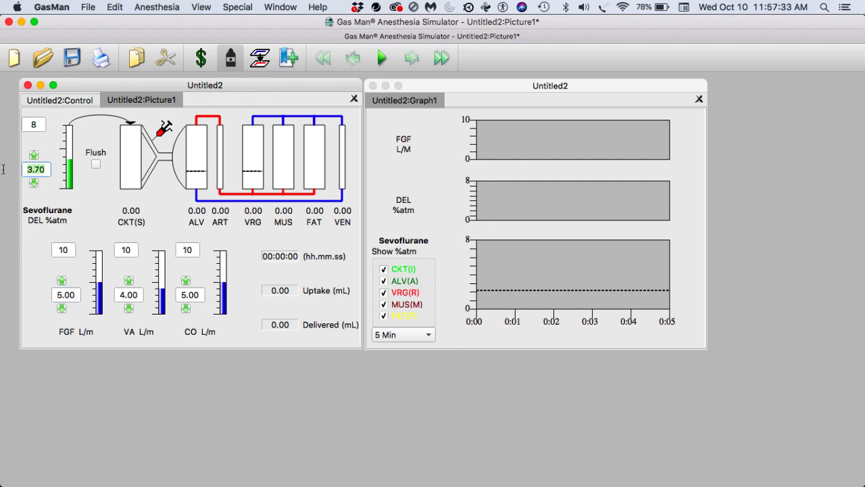
type("5")
key("Return")
- Run the simulation for about 3.5 minutes of simulated time, pause it, and add a bookmark at 00:03:33
left_click(380, 60)
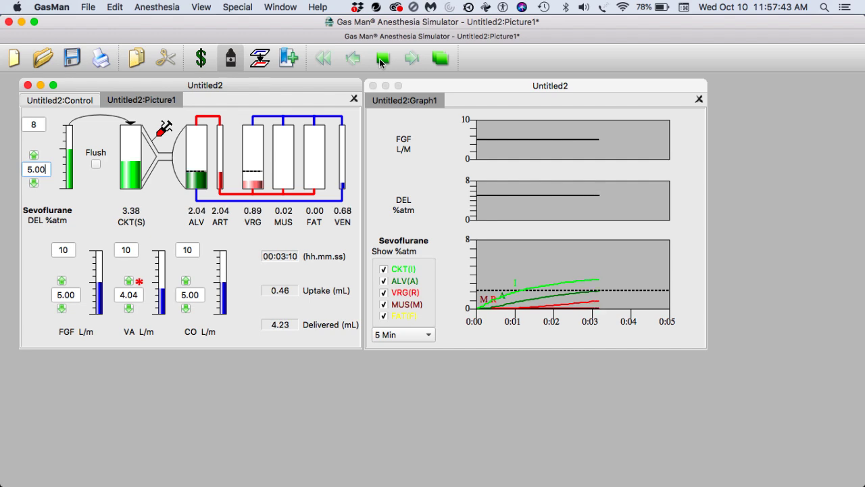
left_click(381, 59)
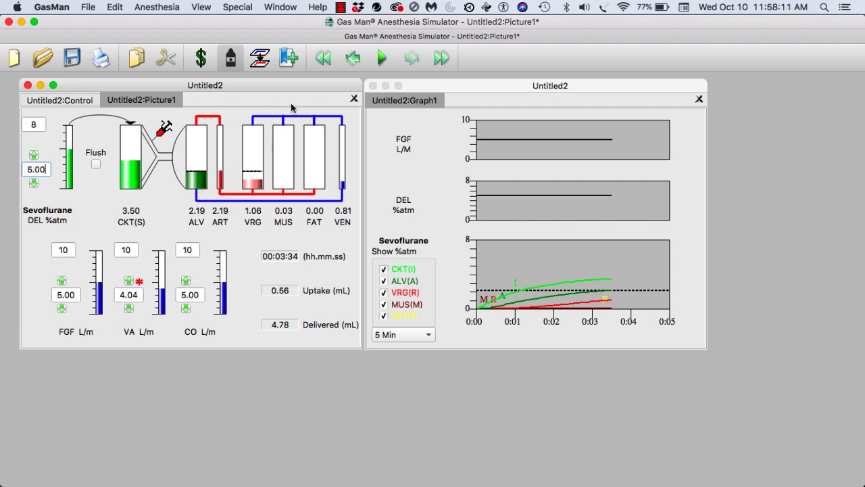
left_click(287, 59)
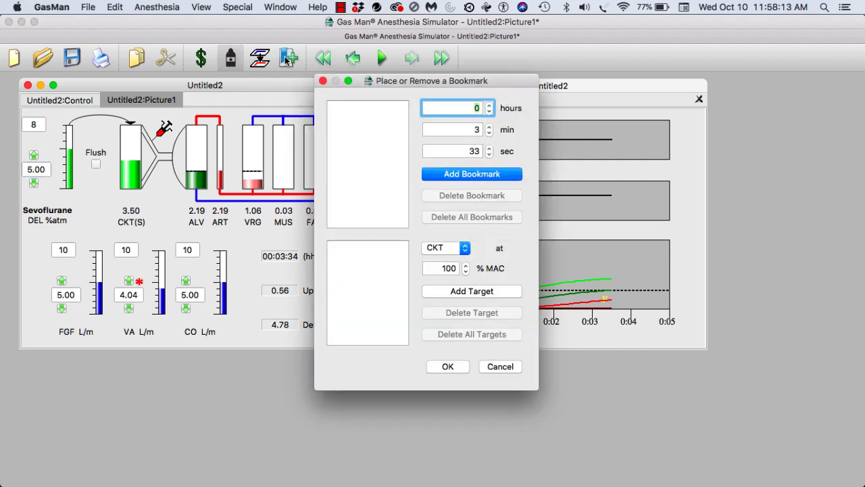
key("Return")
key("Return")
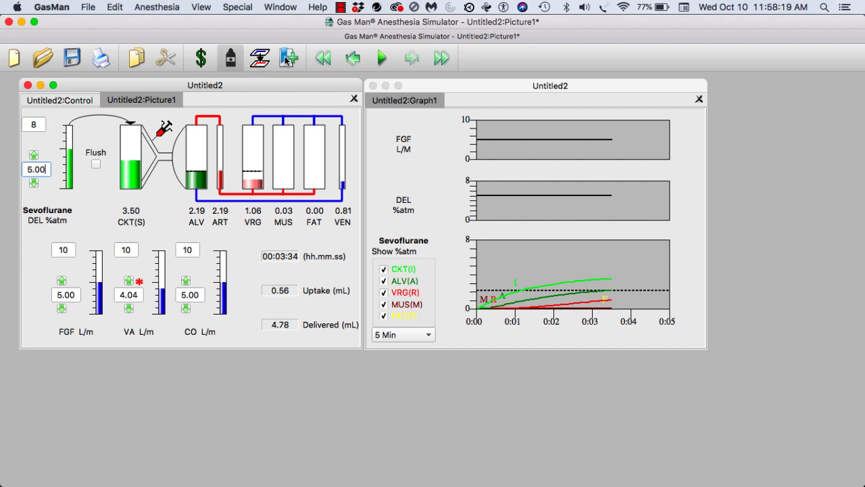
- Continue the simulation to about 00:06:42 and set the graph's time range to 15 Min
left_click(381, 60)
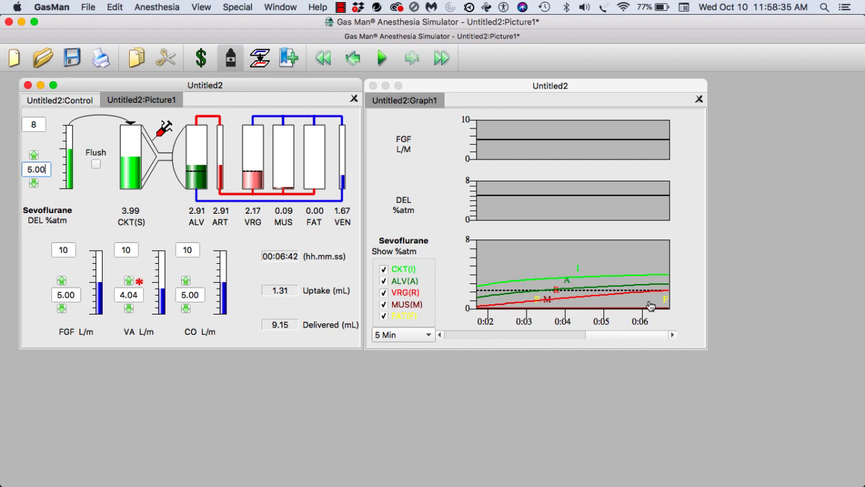
left_click(404, 336)
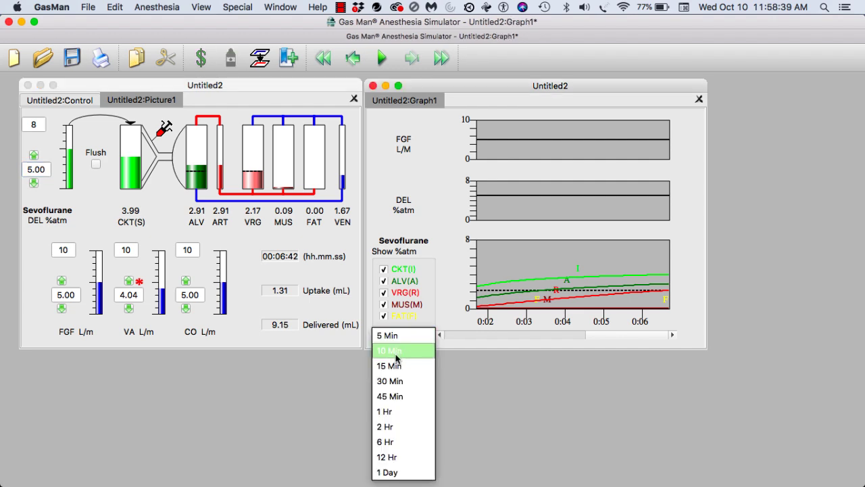
left_click(396, 351)
left_click(396, 353)
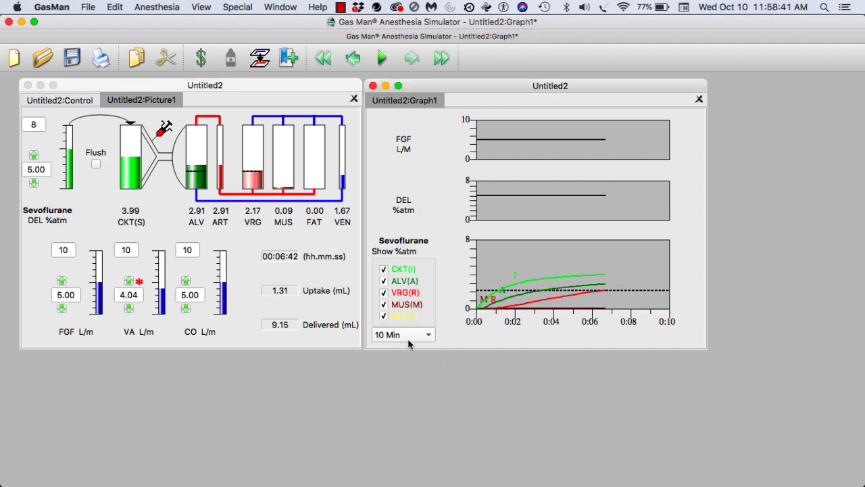
left_click(409, 335)
left_click(409, 351)
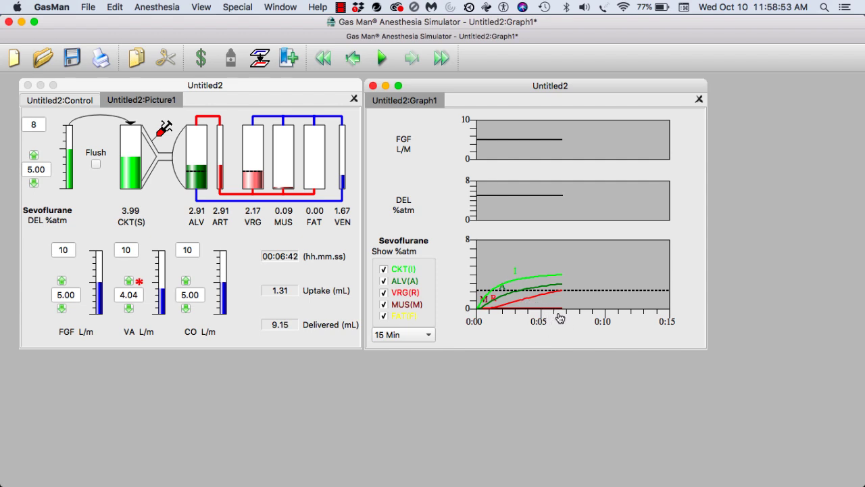
- Add a second bookmark at 00:06:41 and accept the bookmark list
left_click(289, 59)
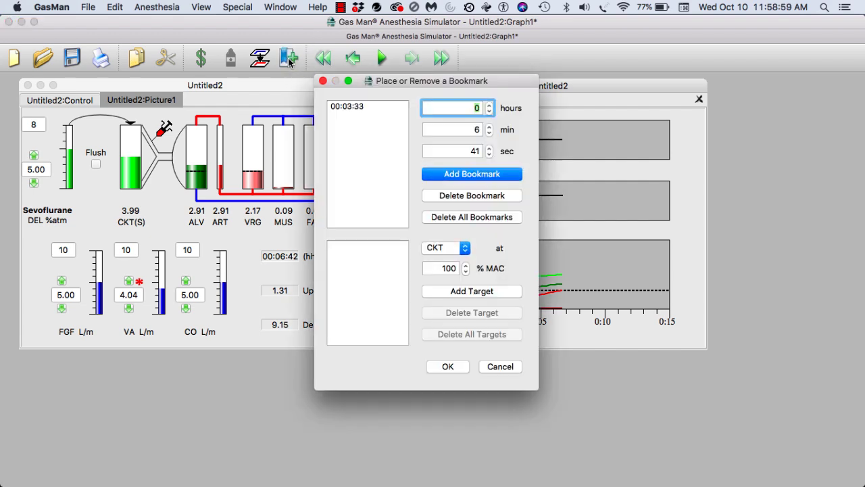
key("Return")
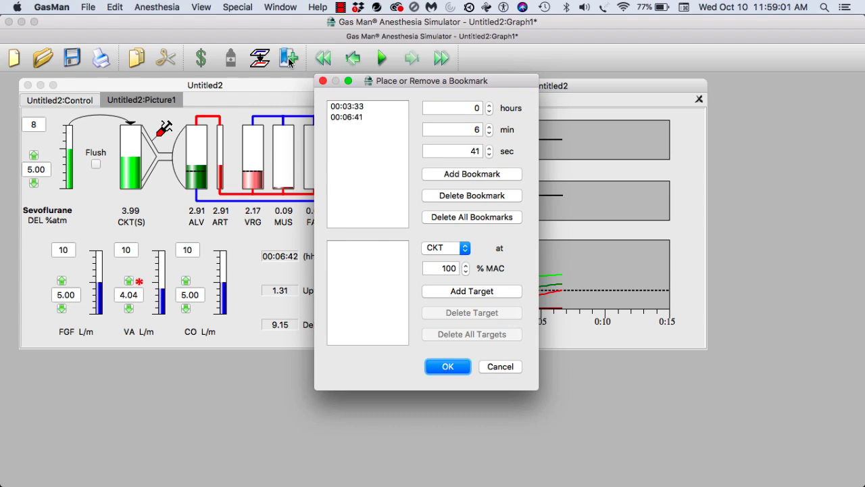
key("Return")
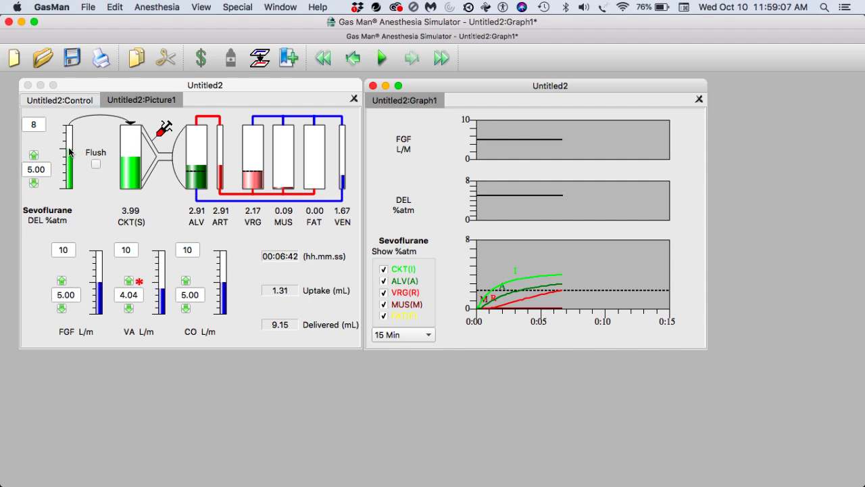
- Reduce the fresh gas flow to 2.00 L/m and the delivered sevoflurane concentration to 3.00 %atm
left_click_drag(69, 152, 68, 178)
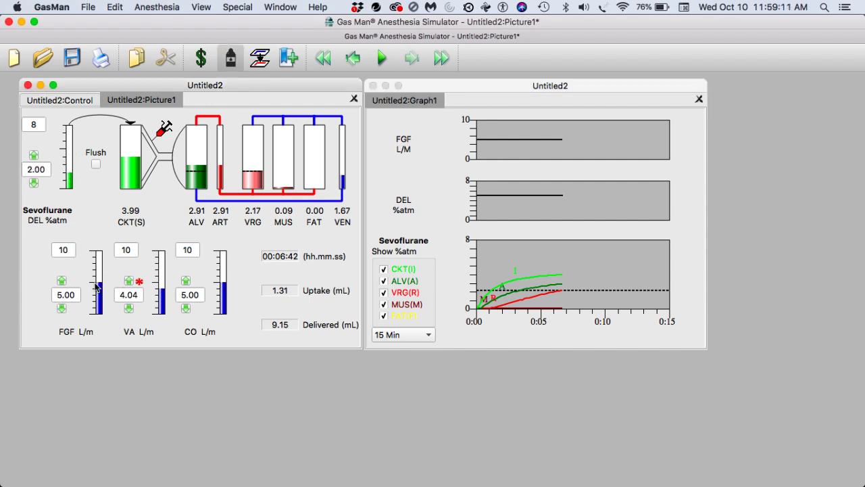
left_click_drag(101, 288, 98, 302)
double_click(72, 294)
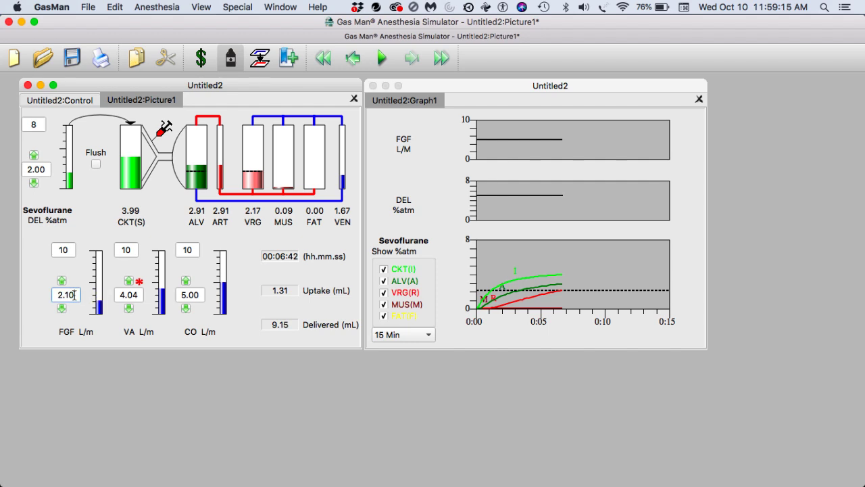
type("2")
key("Return")
double_click(50, 173)
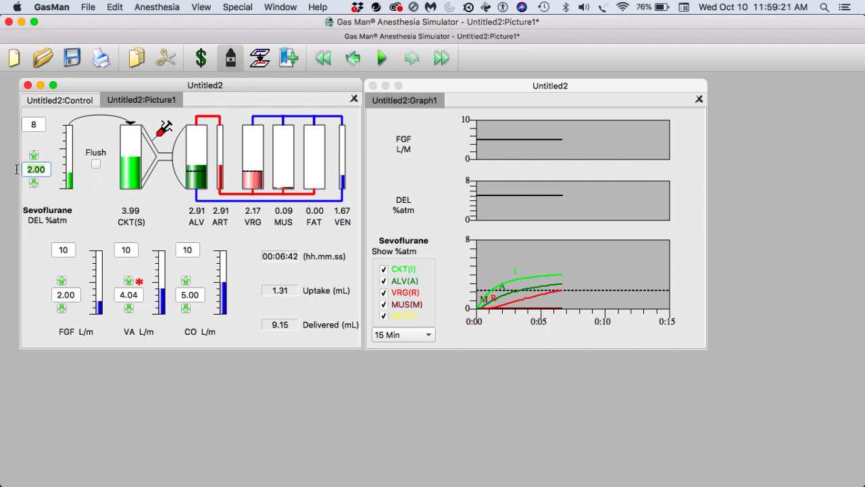
type("3")
key("Return")
- Run the simulation to 00:15:00 and show uptake and delivered agent as dollar costs
left_click(381, 60)
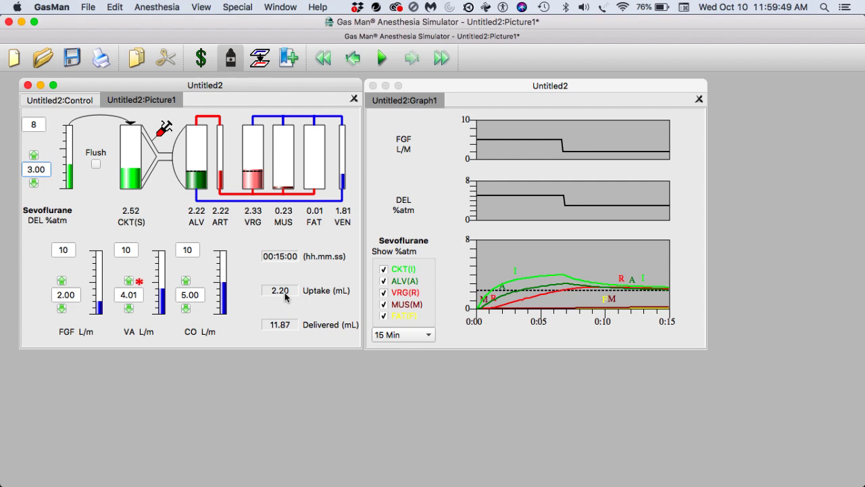
left_click(202, 62)
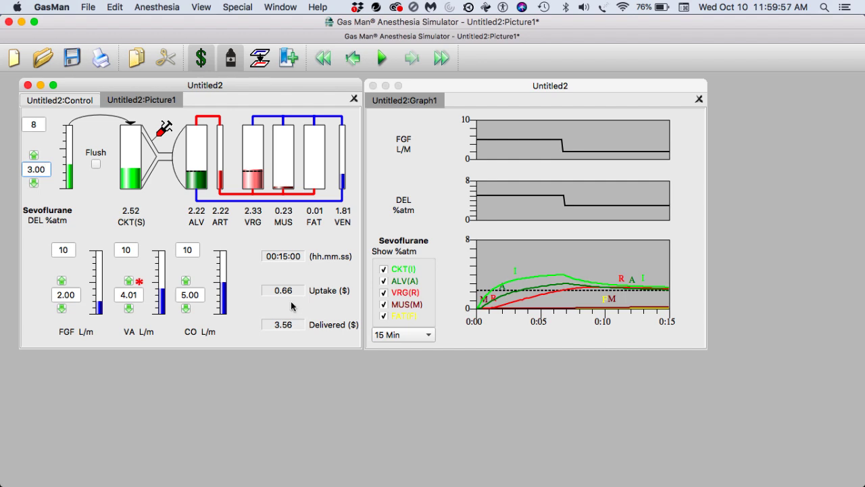
- Set the graph's time range to 1 Hr and the delivered sevoflurane concentration to 2.50 %atm
left_click(402, 335)
left_click(394, 382)
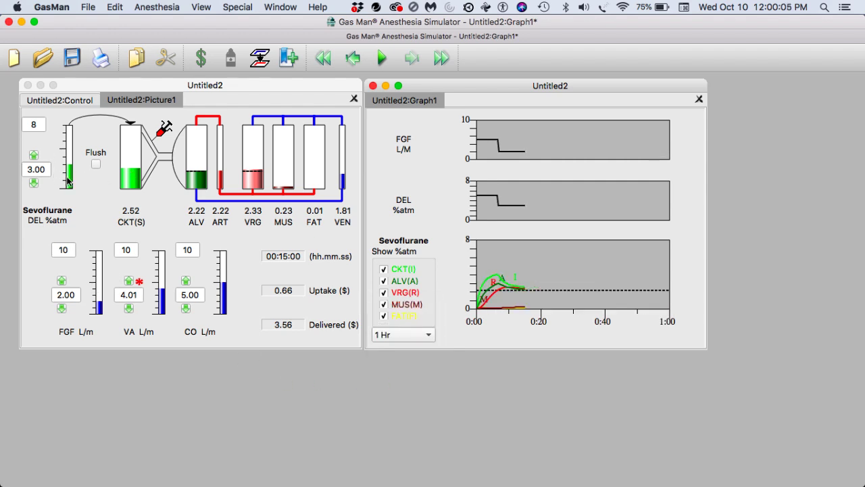
left_click_drag(43, 169, 24, 170)
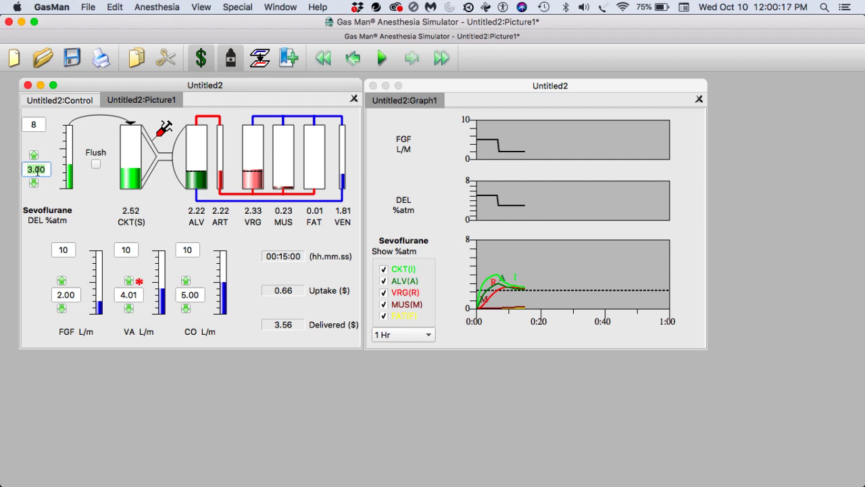
type("2.5")
key("Return")
- Resume the simulation to about 00:35:20 and raise the delivered sevoflurane concentration to 3.00 %atm
left_click(383, 60)
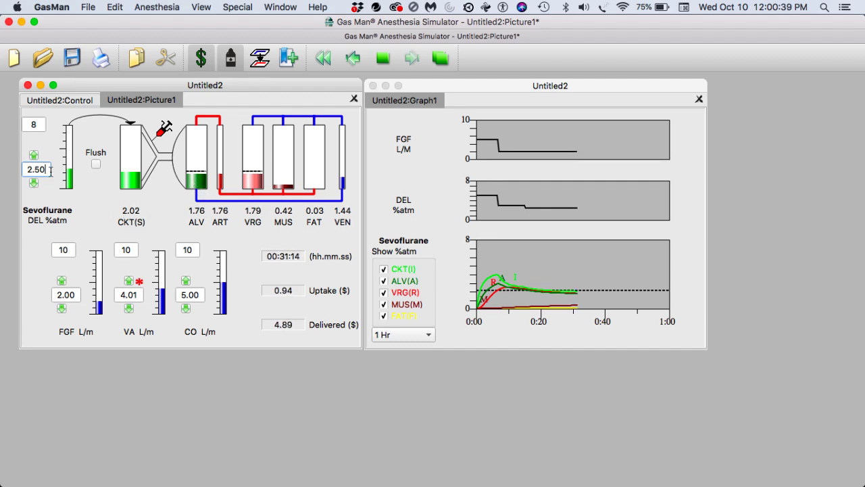
left_click_drag(46, 170, 16, 169)
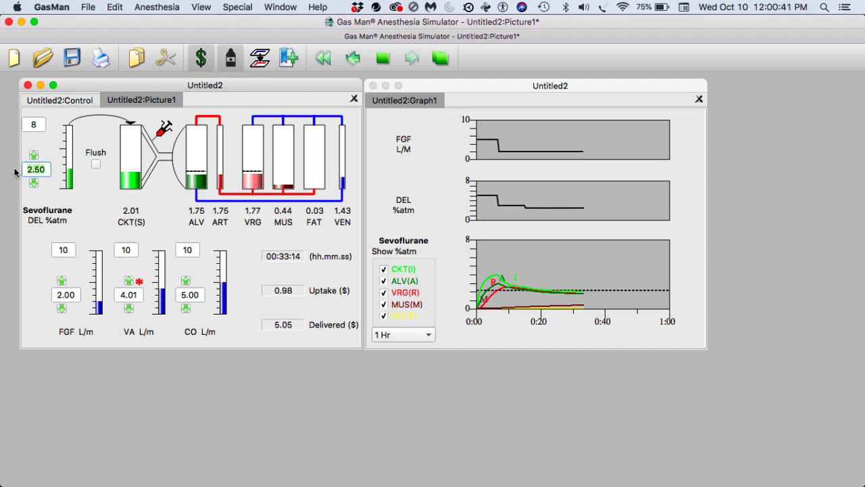
type("3")
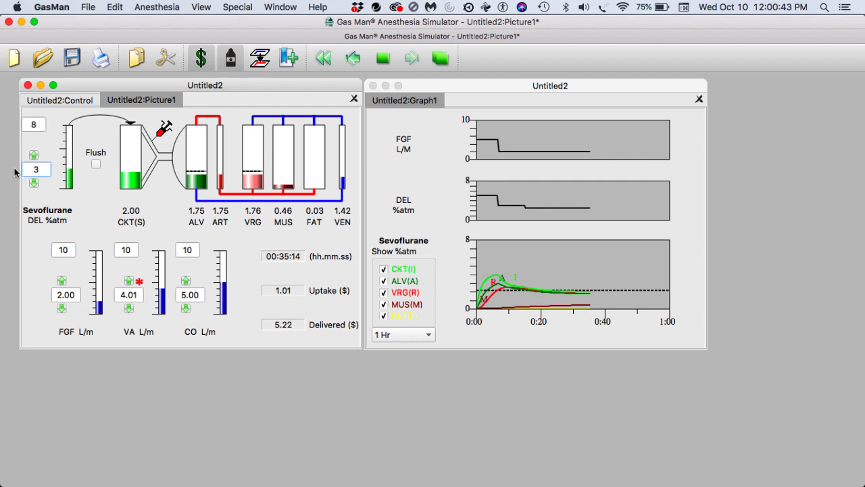
key("Return")
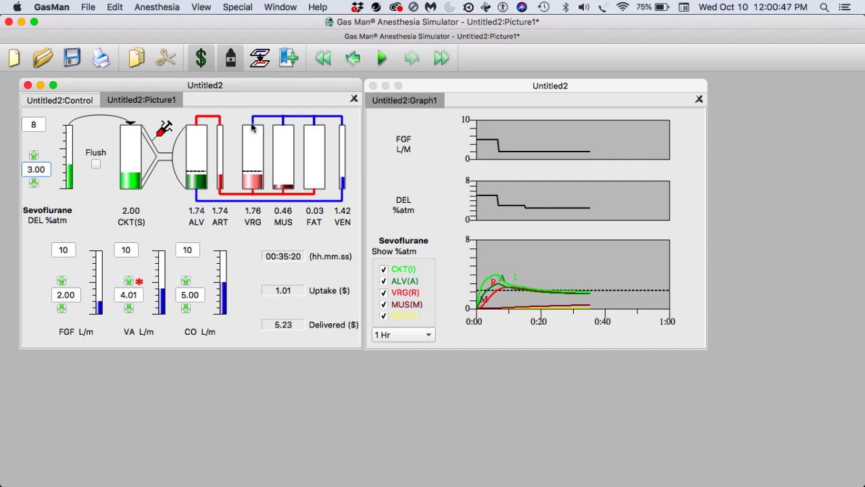
- Run the simulation on to about 01:04:17, extending the graph's time range to 2 Hr, and pause it
left_click(381, 58)
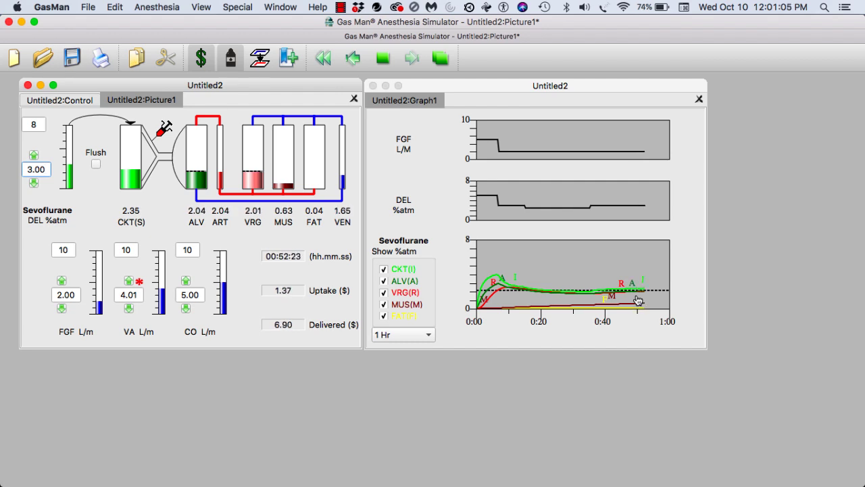
left_click(404, 334)
left_click(388, 352)
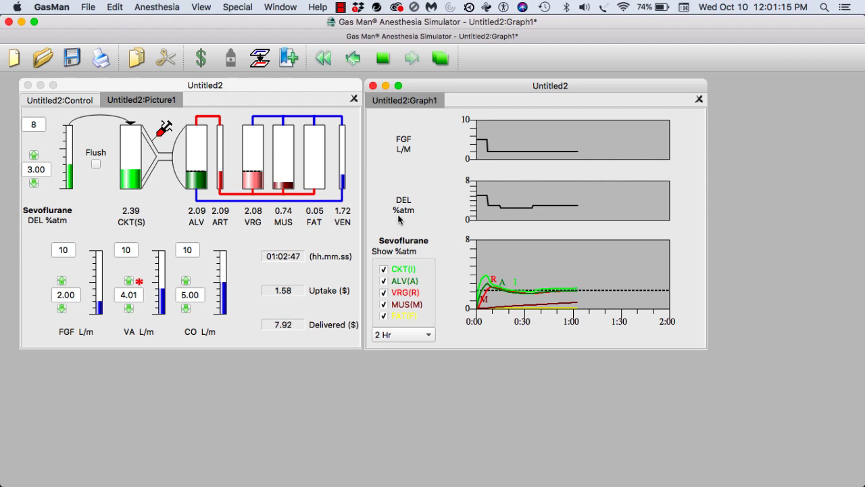
left_click(383, 59)
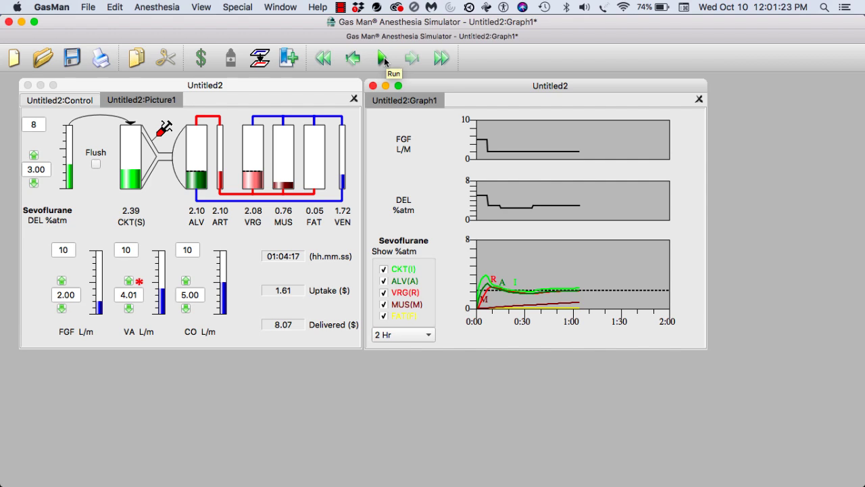
- Run the simulation to 02:00:00, then set delivered sevoflurane to 0.00 %atm and fresh gas flow to 10.00 L/m
left_click(383, 58)
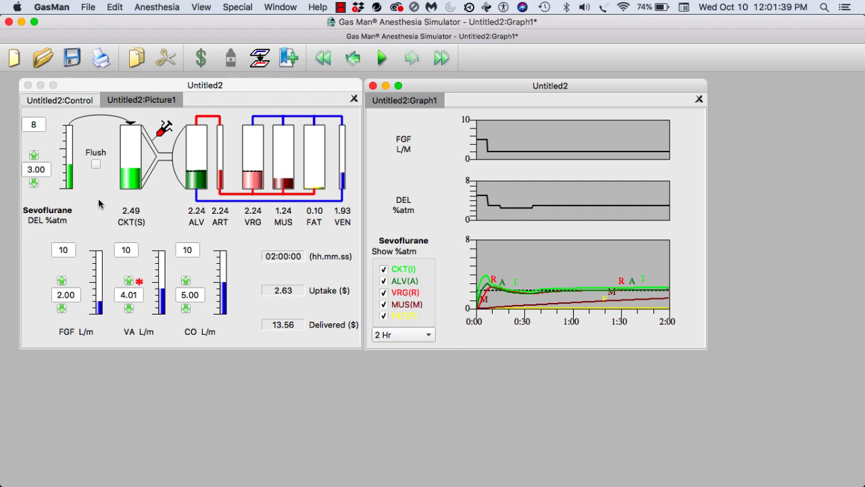
left_click(69, 171)
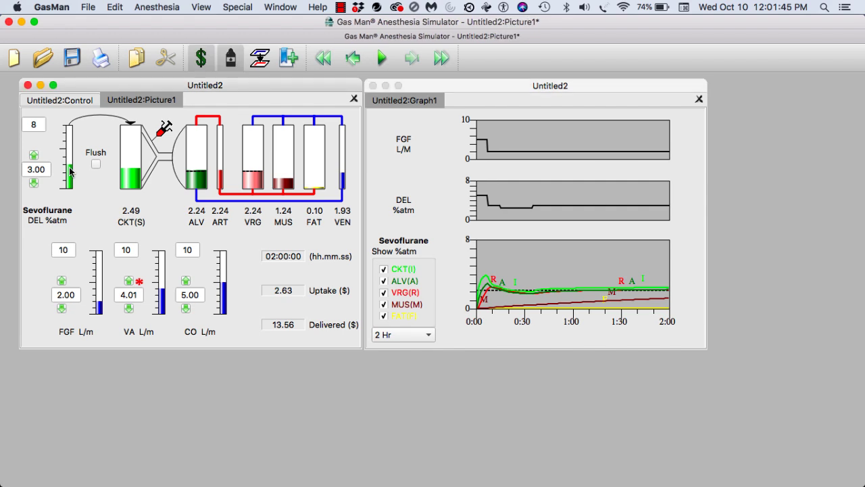
left_click_drag(69, 171, 73, 199)
left_click_drag(102, 306, 96, 251)
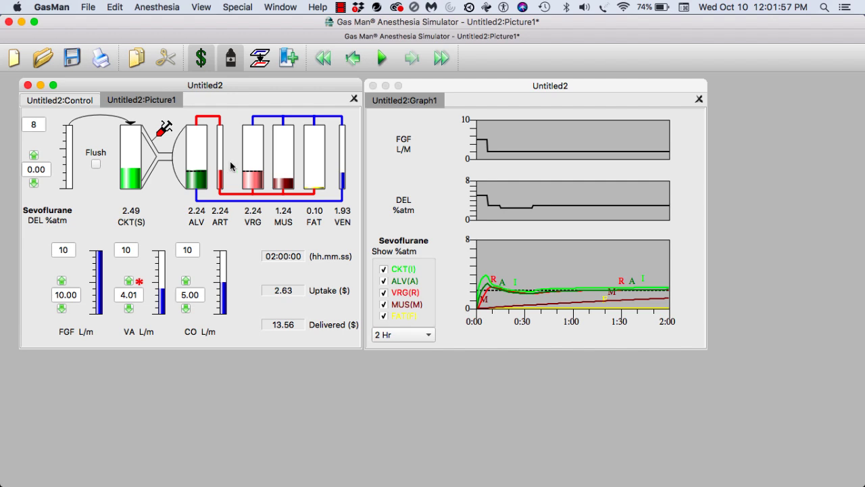
- Run the sevoflurane washout to 02:06:50, pause it and set the graph's time range to 10 Min
left_click(380, 60)
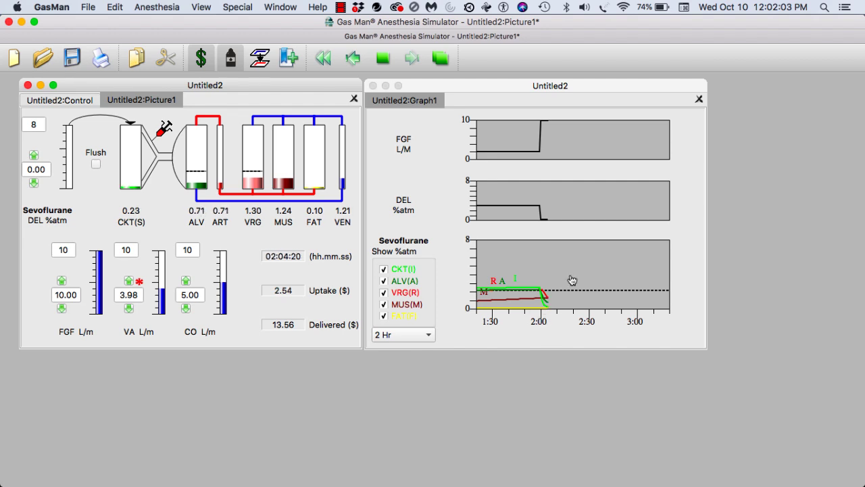
left_click(383, 59)
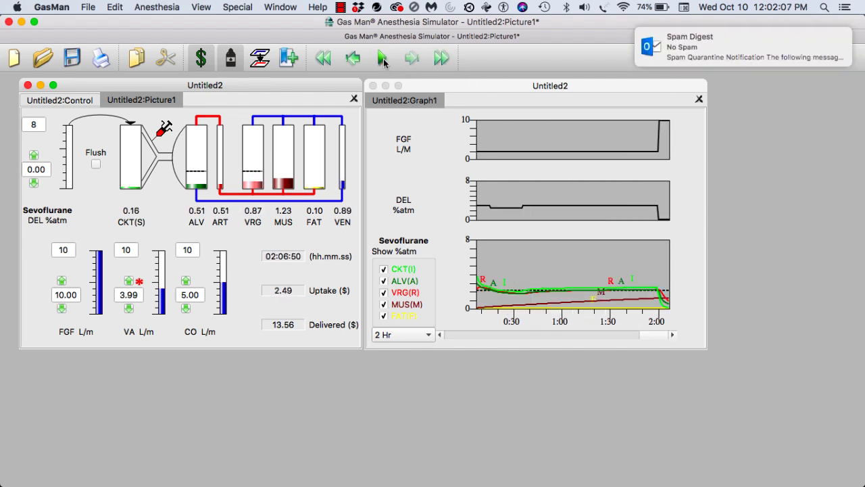
left_click(408, 338)
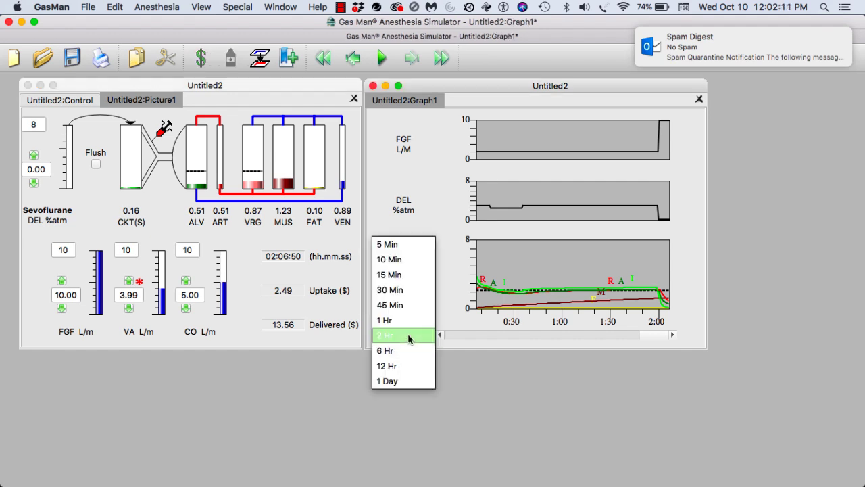
left_click(401, 261)
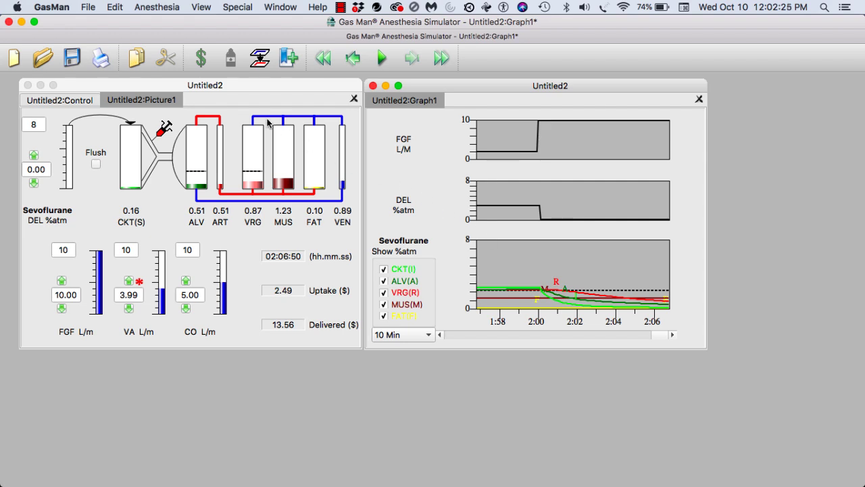
- Set the maximum of the sevoflurane concentration scale to 3 %atm
left_click(40, 125)
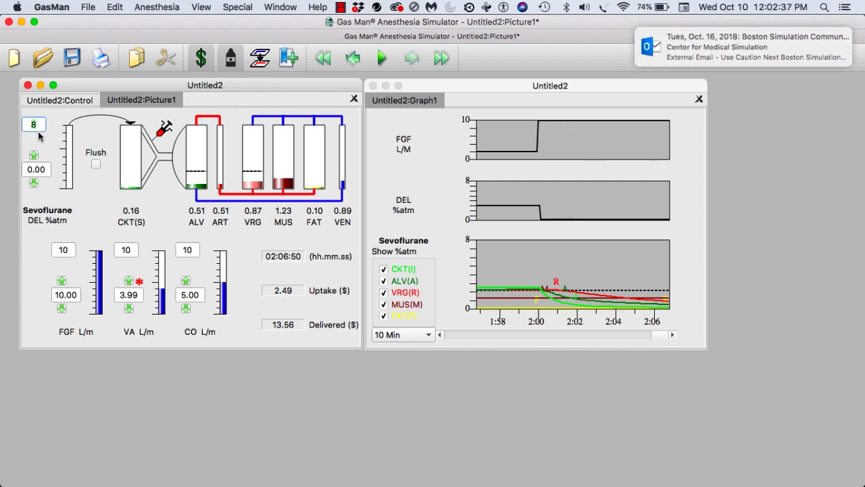
type("3")
key("Return")
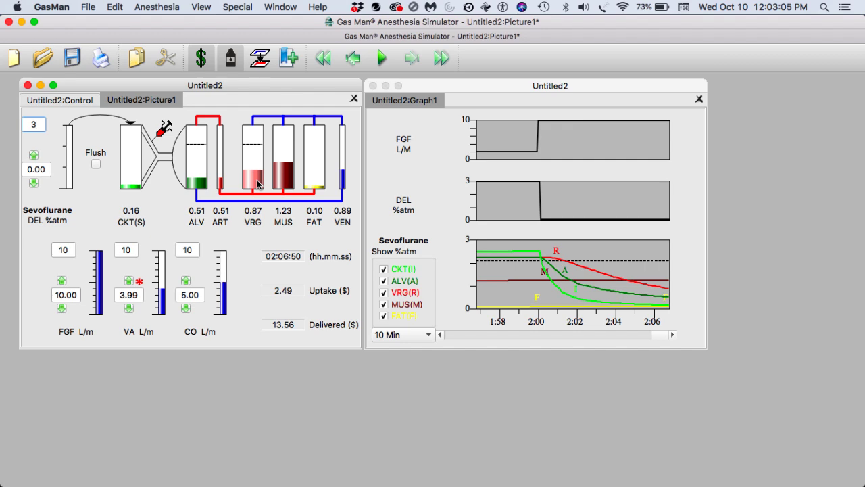
- Flush the breathing circuit, run the simulation on to 02:09:00 and inspect the washout curves on the graph
left_click(383, 59)
left_click(96, 164)
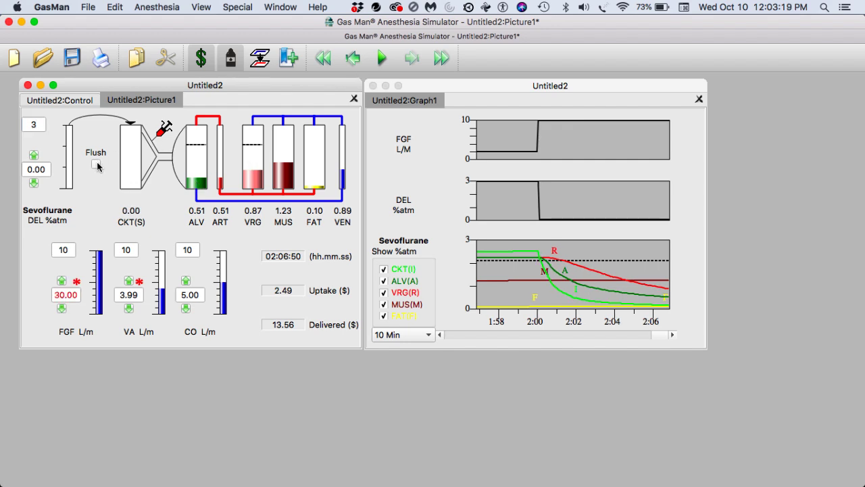
left_click(381, 59)
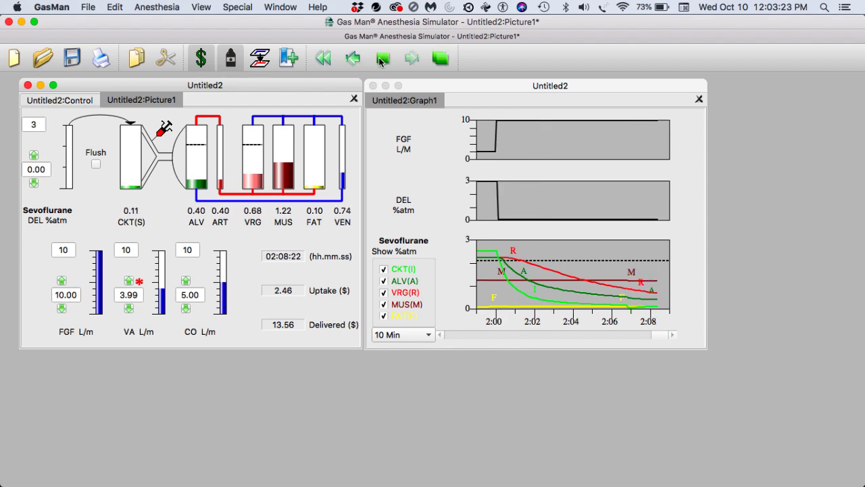
left_click(382, 59)
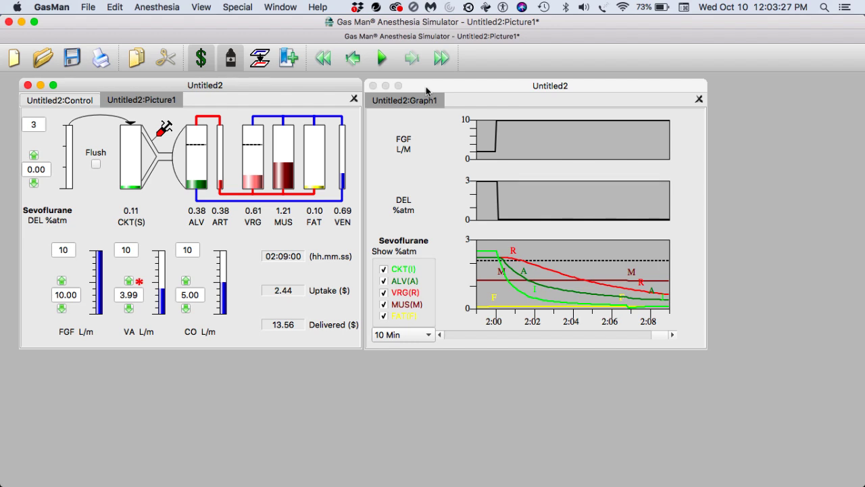
left_click(540, 289)
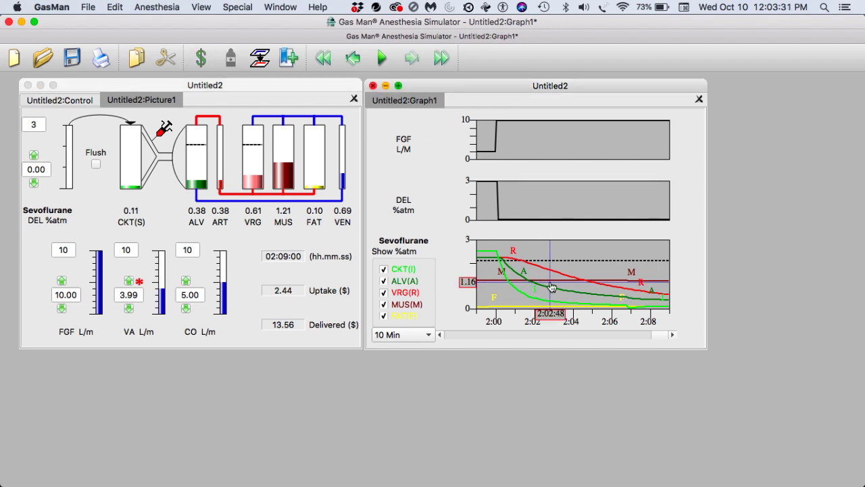